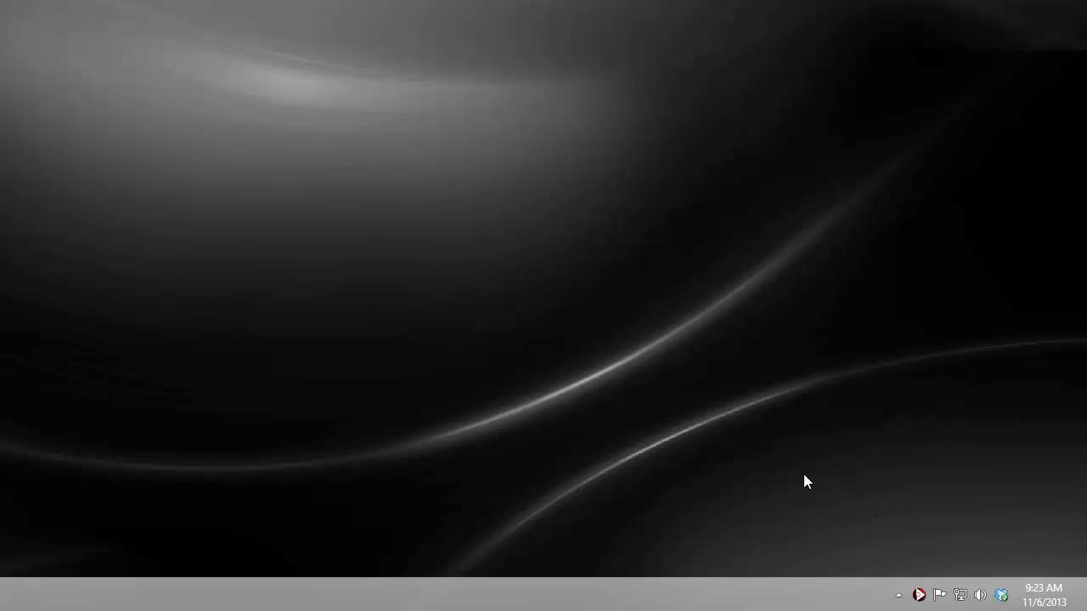
# Step: Open the Network and Sharing Center from the system tray network icon
pyautogui.rightClick(961, 598)
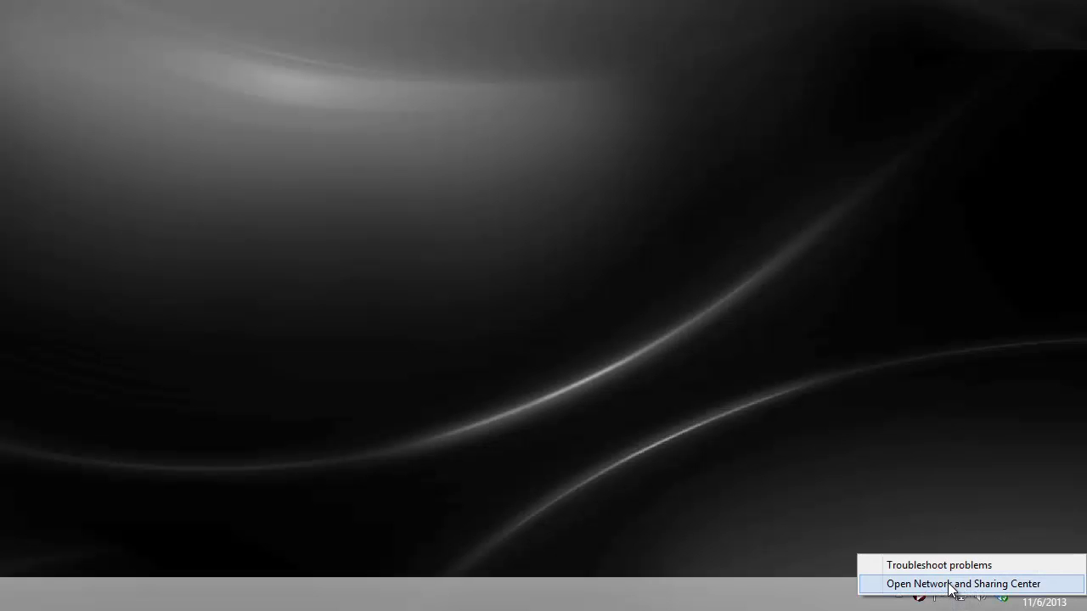
pyautogui.click(951, 585)
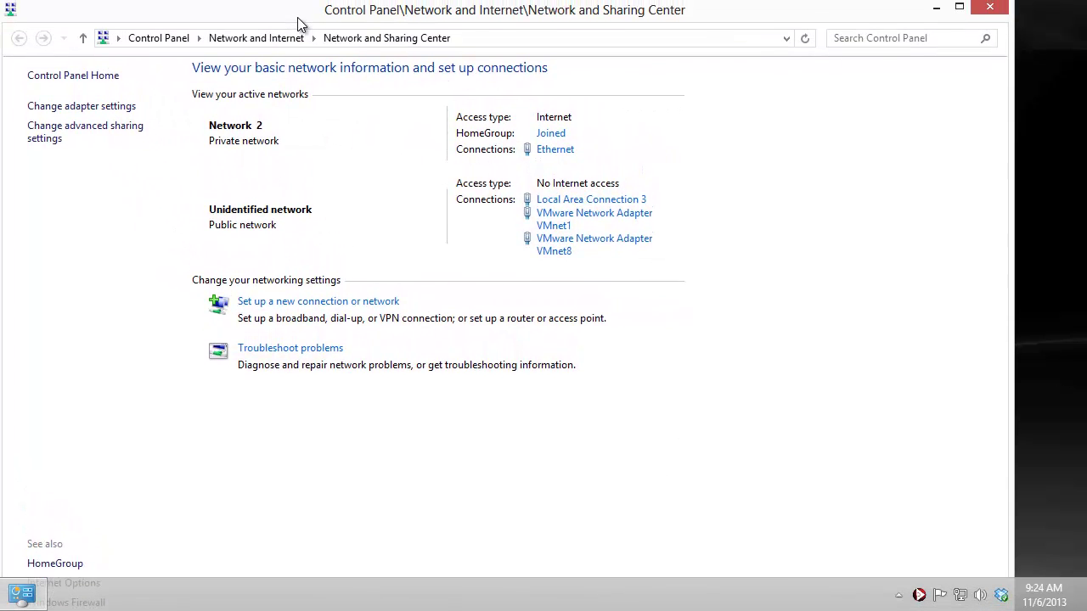
# Step: Show the network adapters list via Change adapter settings
pyautogui.click(121, 111)
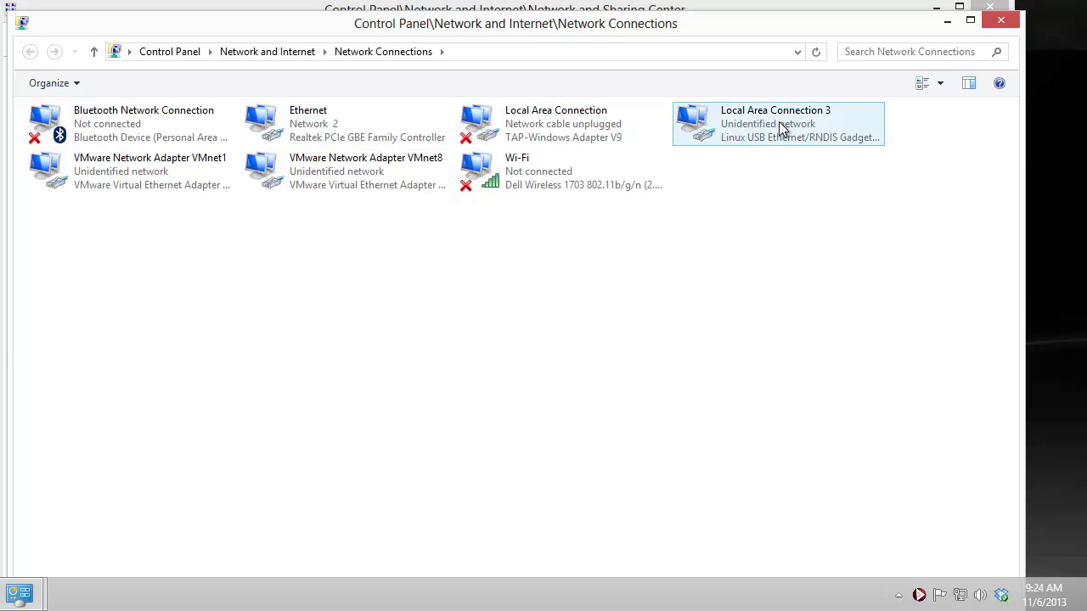
# Step: Enable Internet Connection Sharing on Ethernet for Local Area Connection 3 in its Sharing properties
pyautogui.rightClick(300, 139)
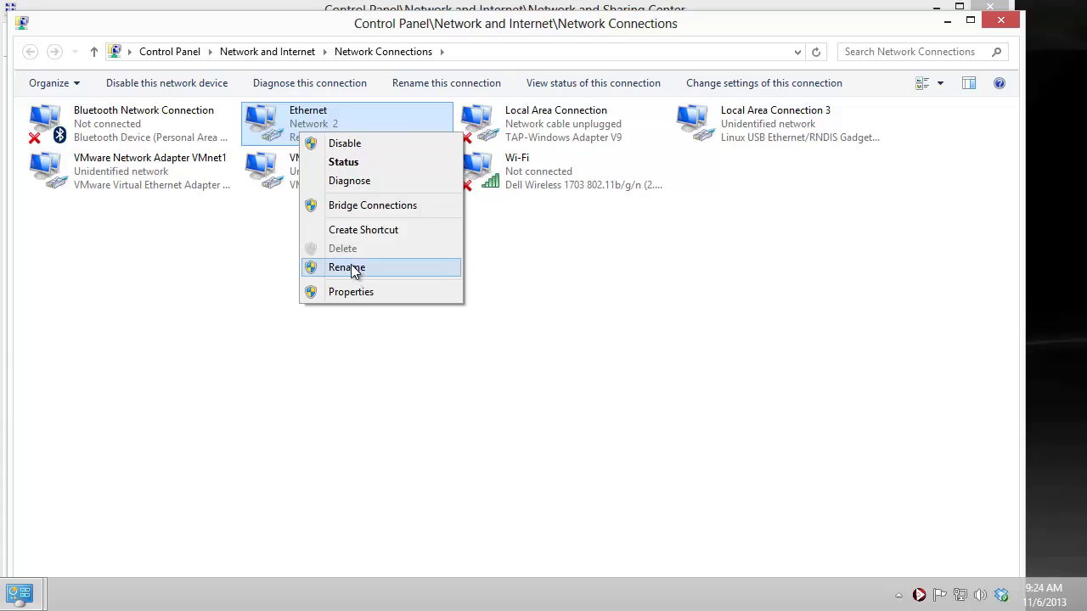
pyautogui.click(357, 291)
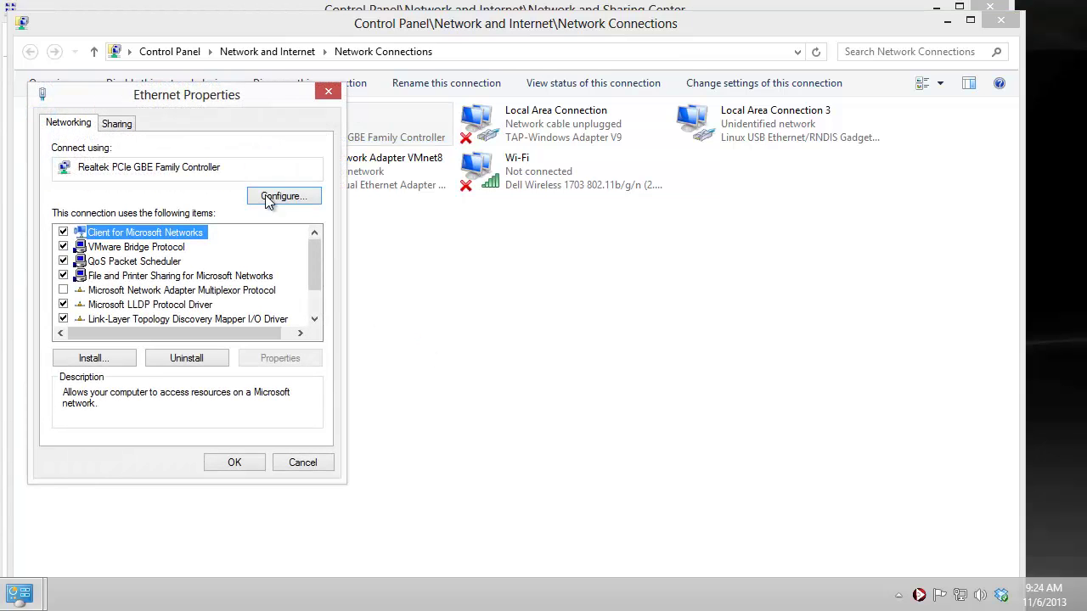
pyautogui.click(118, 124)
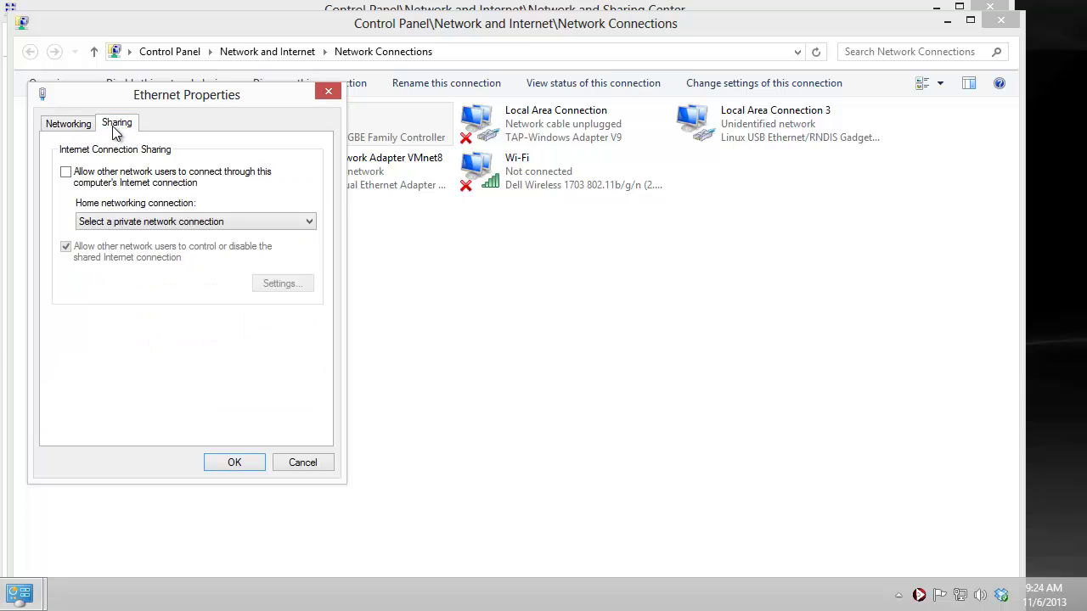
pyautogui.click(66, 174)
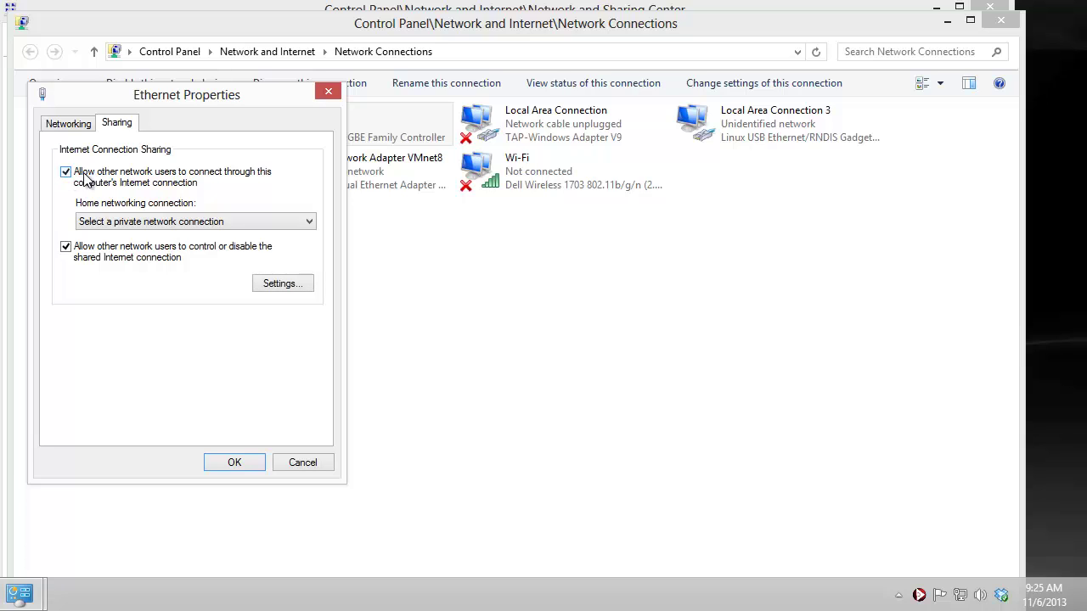
pyautogui.click(114, 227)
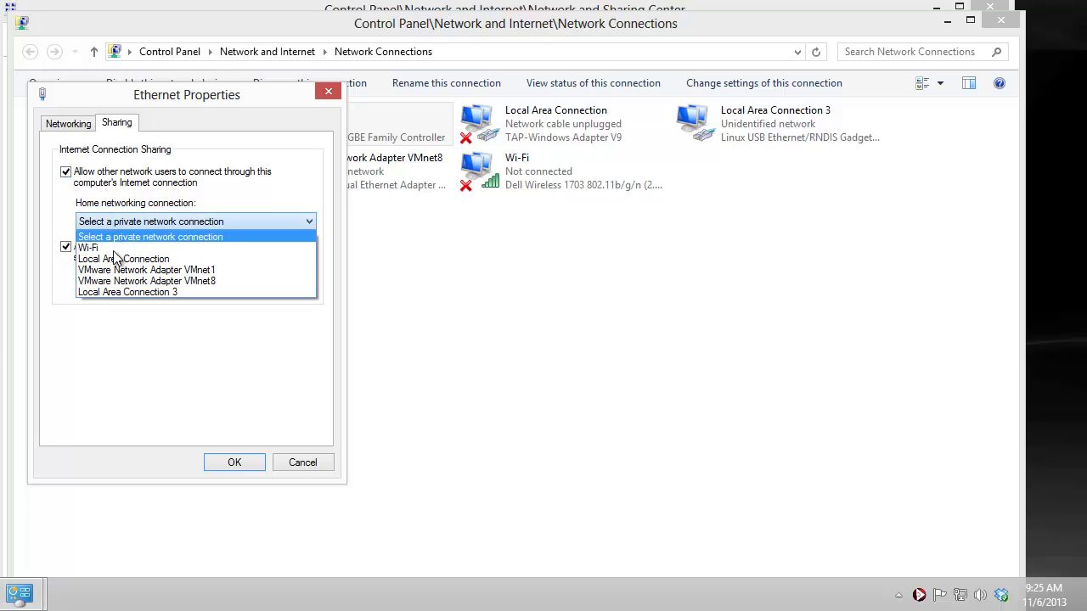
pyautogui.click(124, 292)
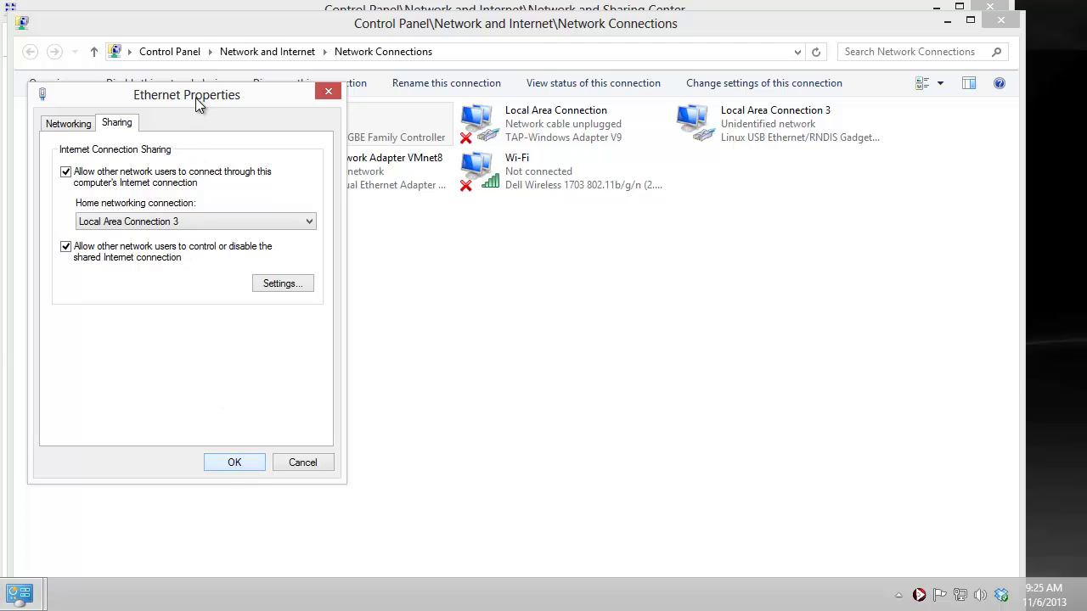
pyautogui.click(235, 462)
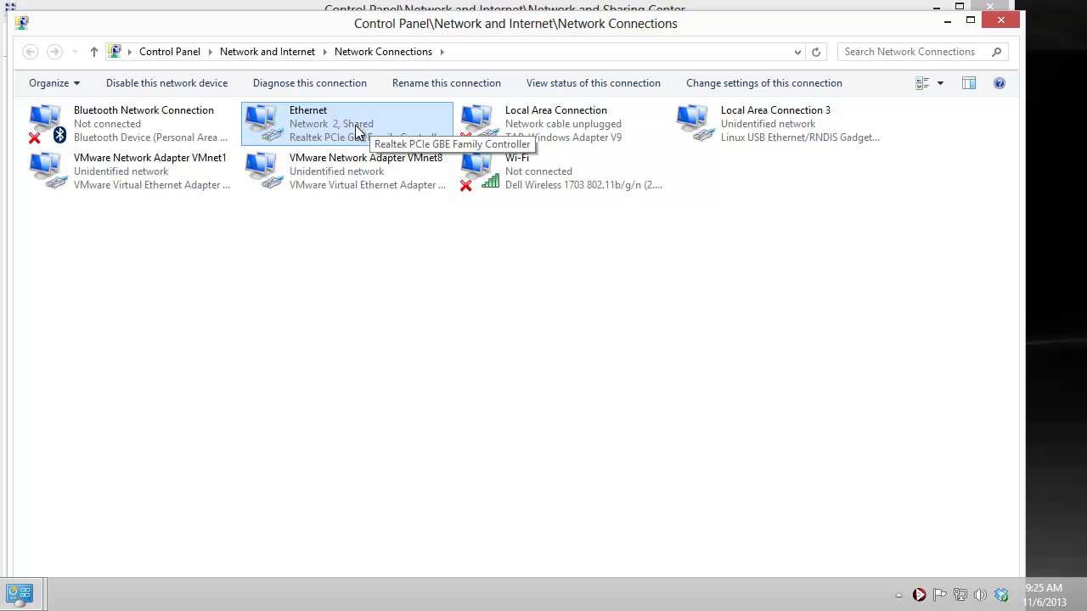
# Step: Change Local Area Connection 3's IPv4 address to 192.168.7.1 and apply it
pyautogui.click(416, 315)
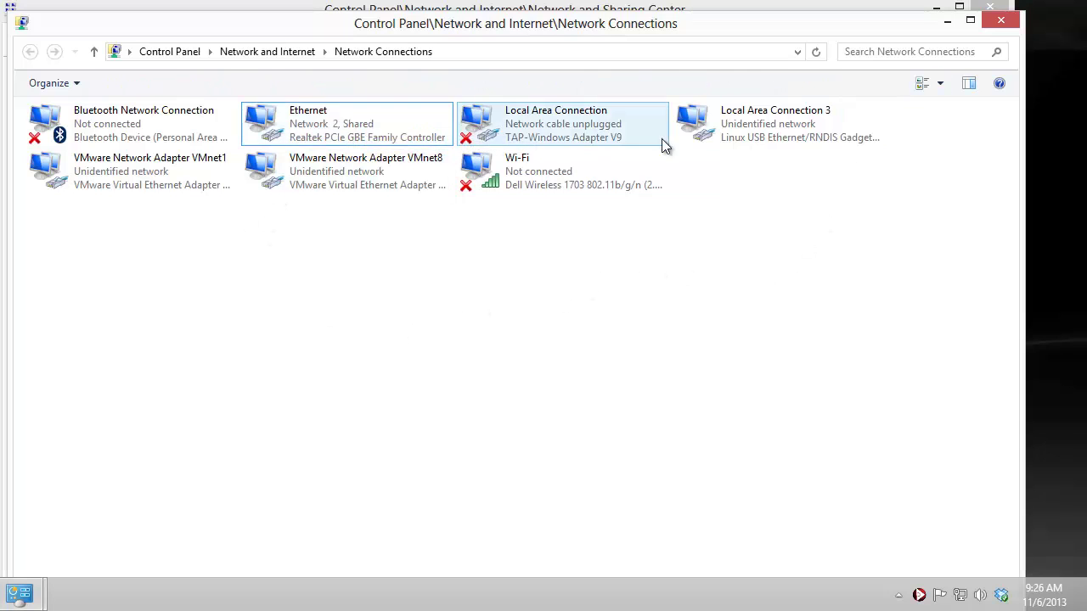
pyautogui.rightClick(790, 127)
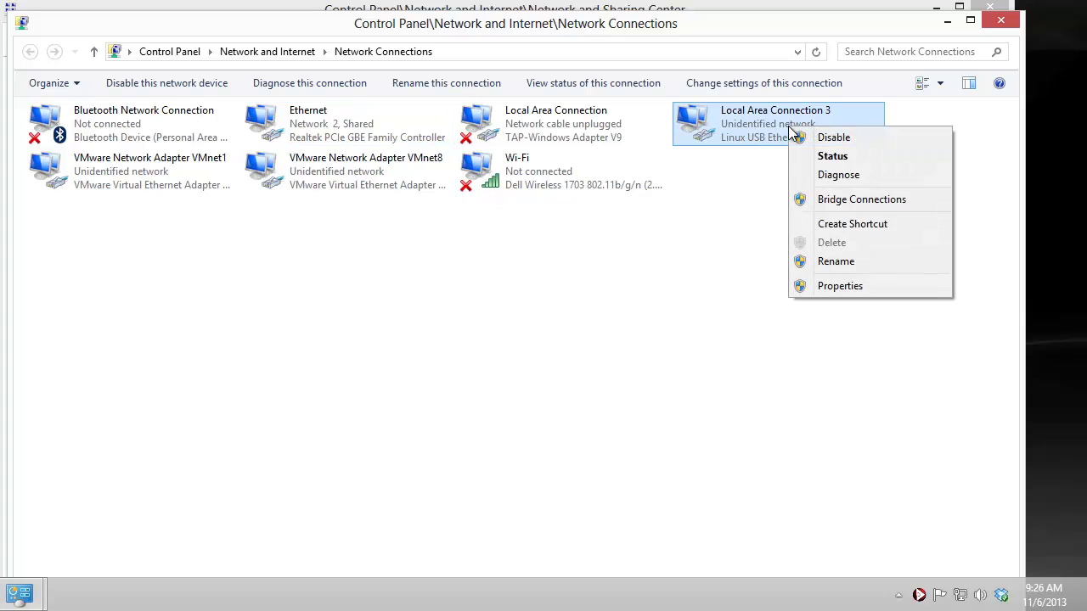
pyautogui.click(855, 288)
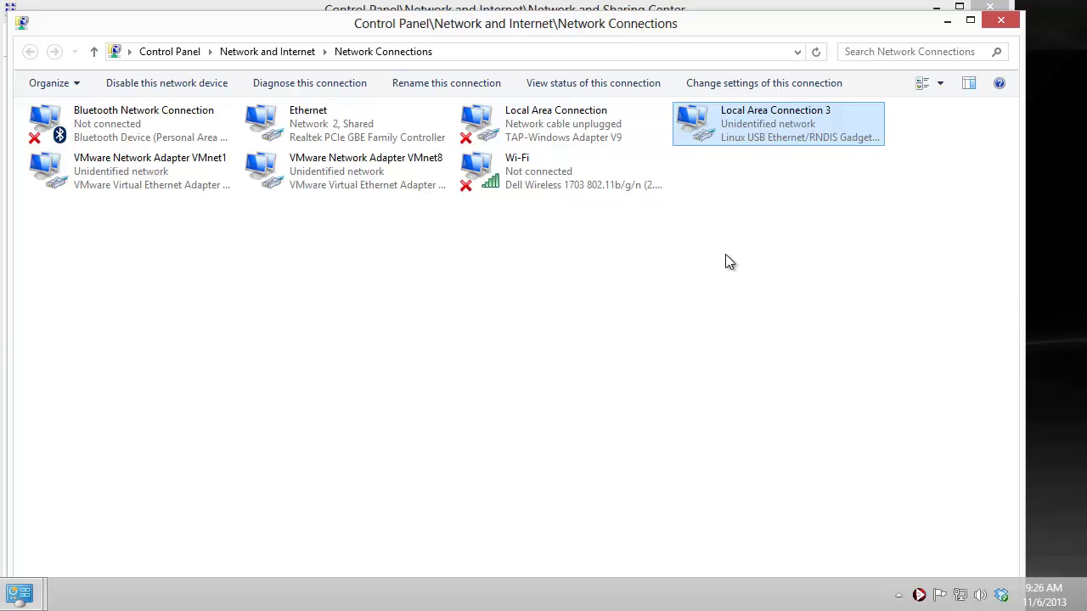
pyautogui.hotkey('alt', 'Return')
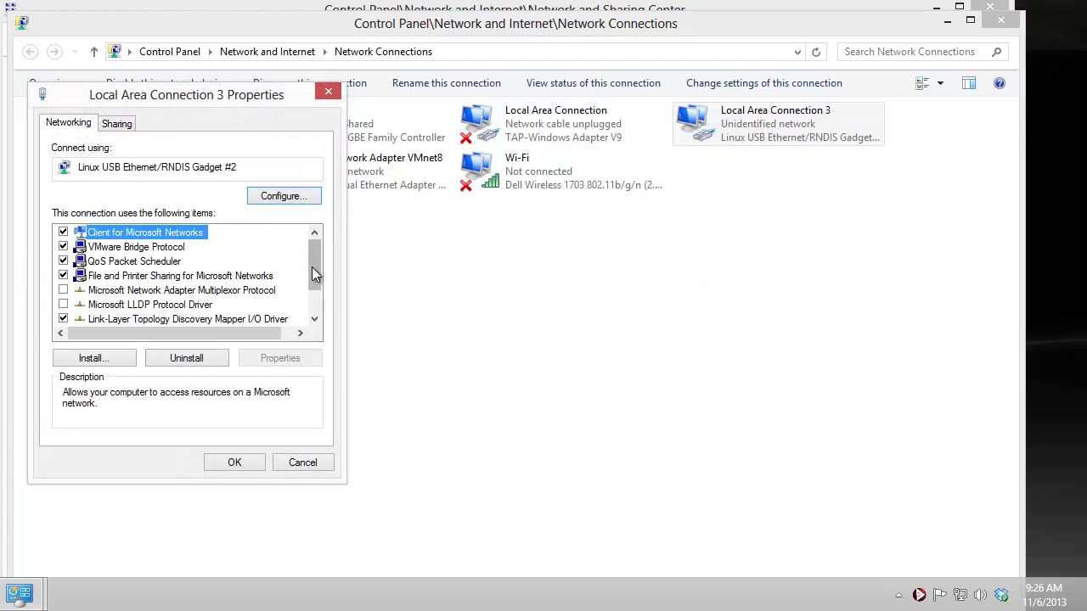
pyautogui.moveTo(311, 274); pyautogui.dragTo(317, 313)
pyautogui.doubleClick(192, 317)
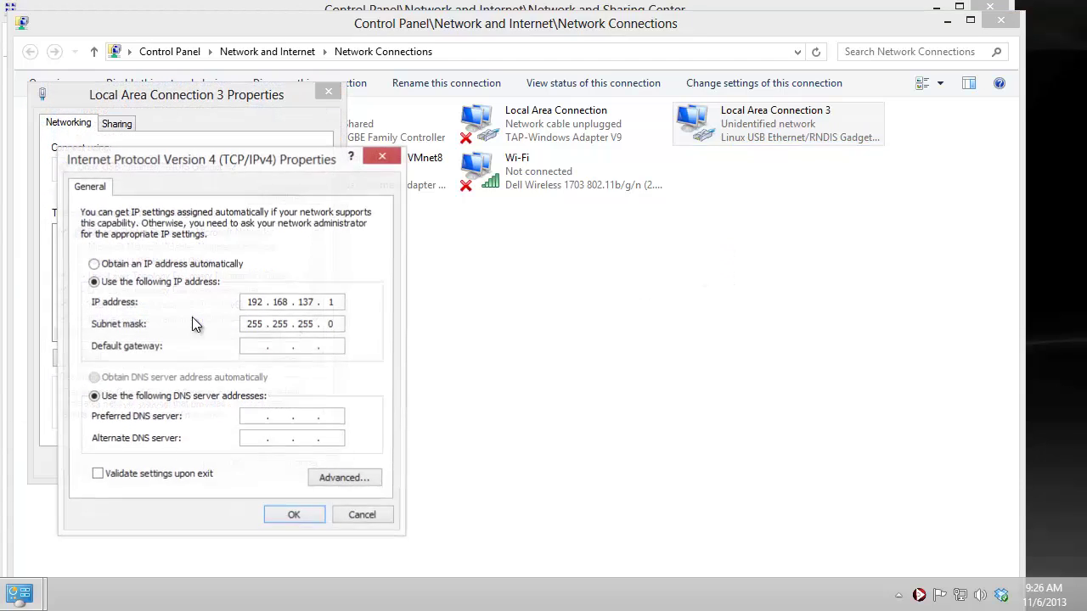
pyautogui.doubleClick(310, 310)
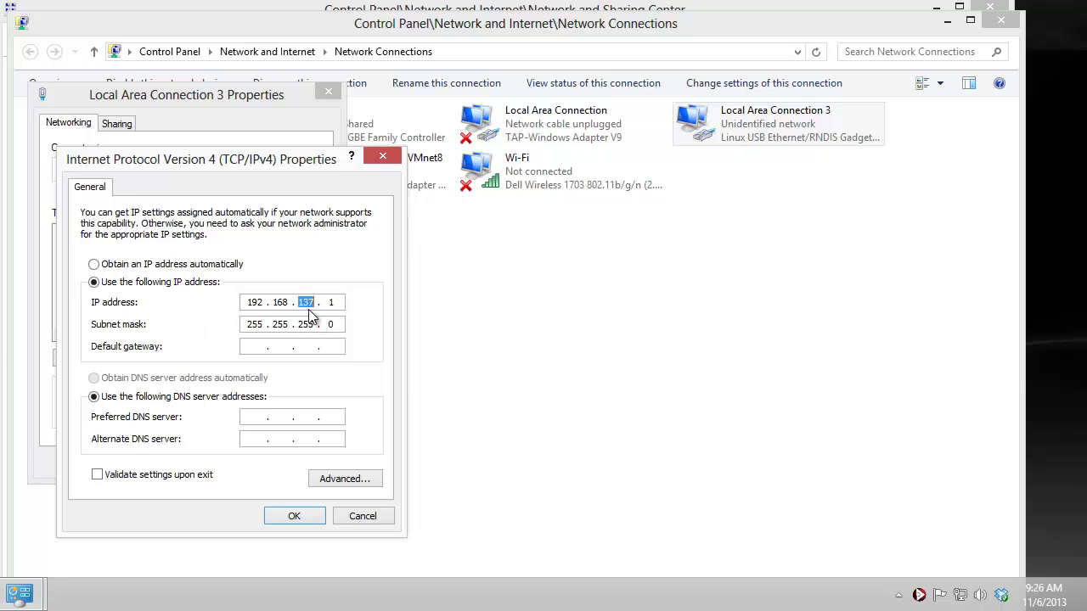
pyautogui.write('7')
pyautogui.click(305, 518)
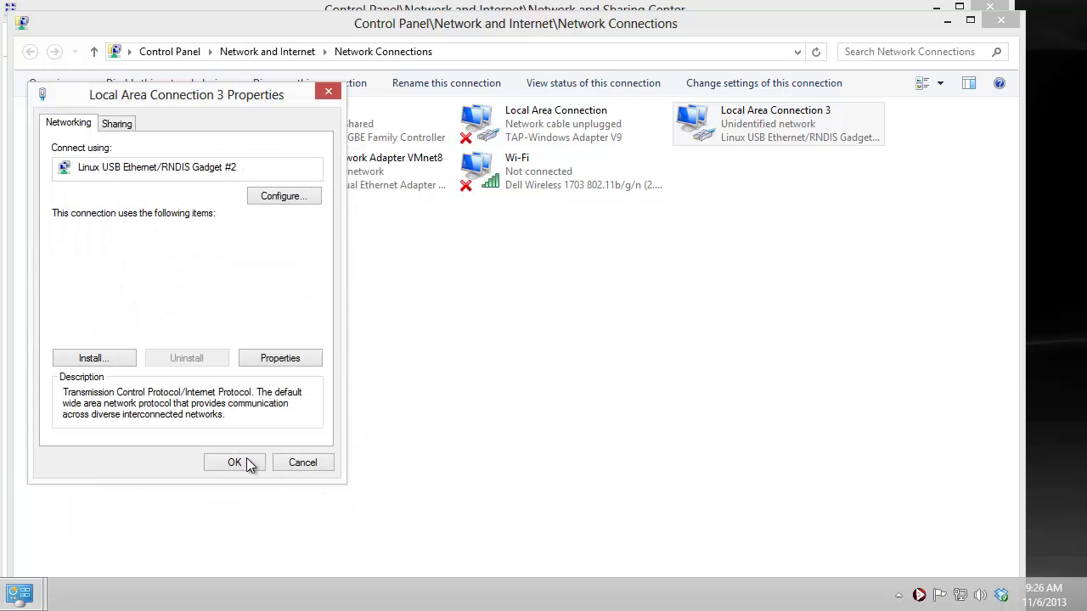
pyautogui.click(247, 464)
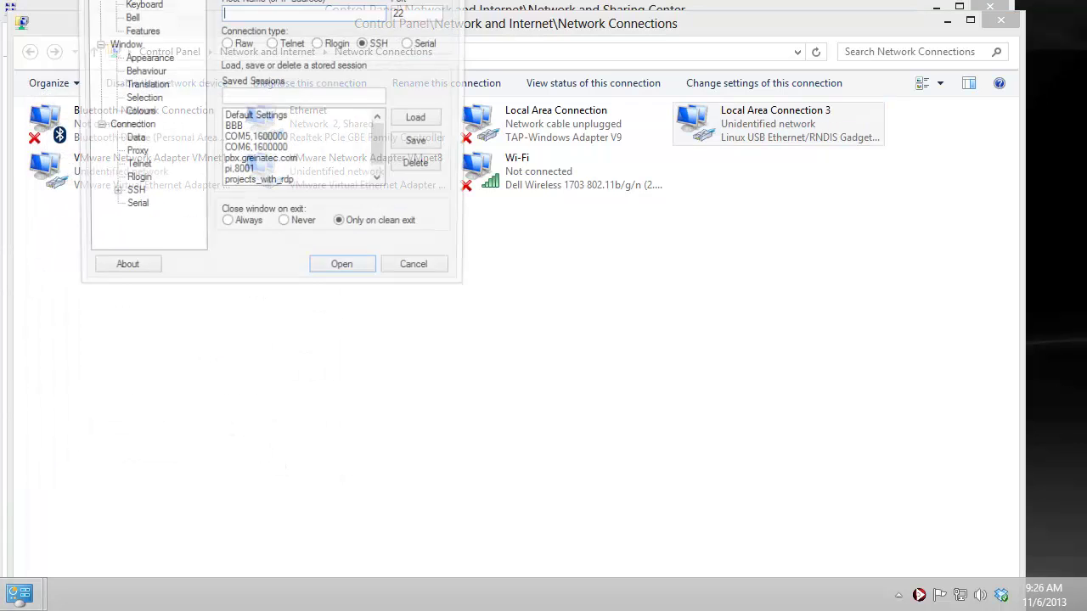
# Step: Connect PuTTY over SSH to 192.168.7.2 and enter the login name
pyautogui.moveTo(254, 0); pyautogui.dragTo(416, 85)
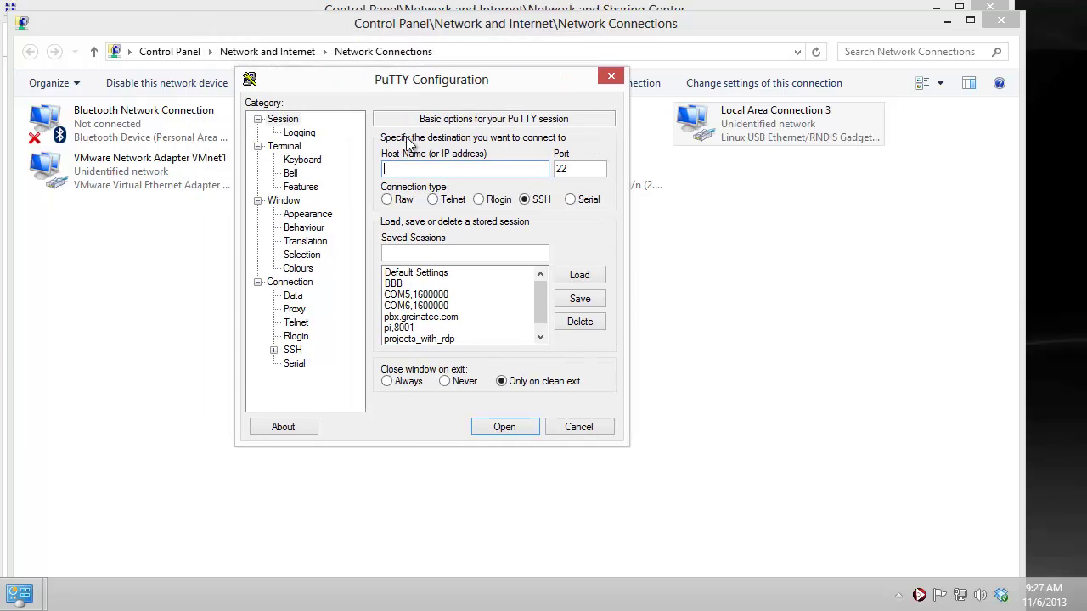
pyautogui.write('192.168.7.2')
pyautogui.press('Return')
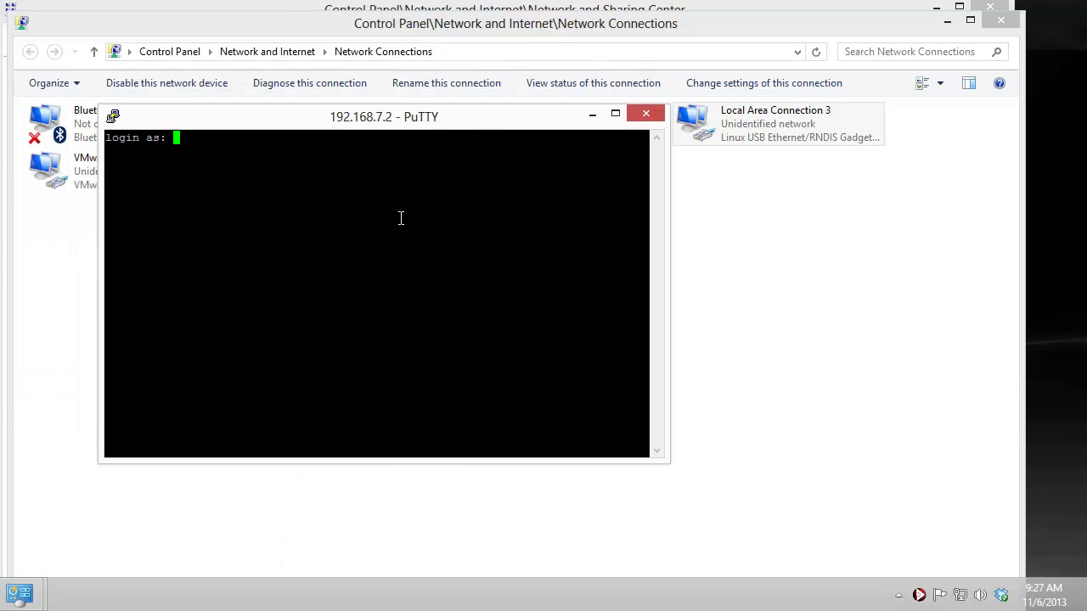
pyautogui.write('debian')
pyautogui.press('Return')
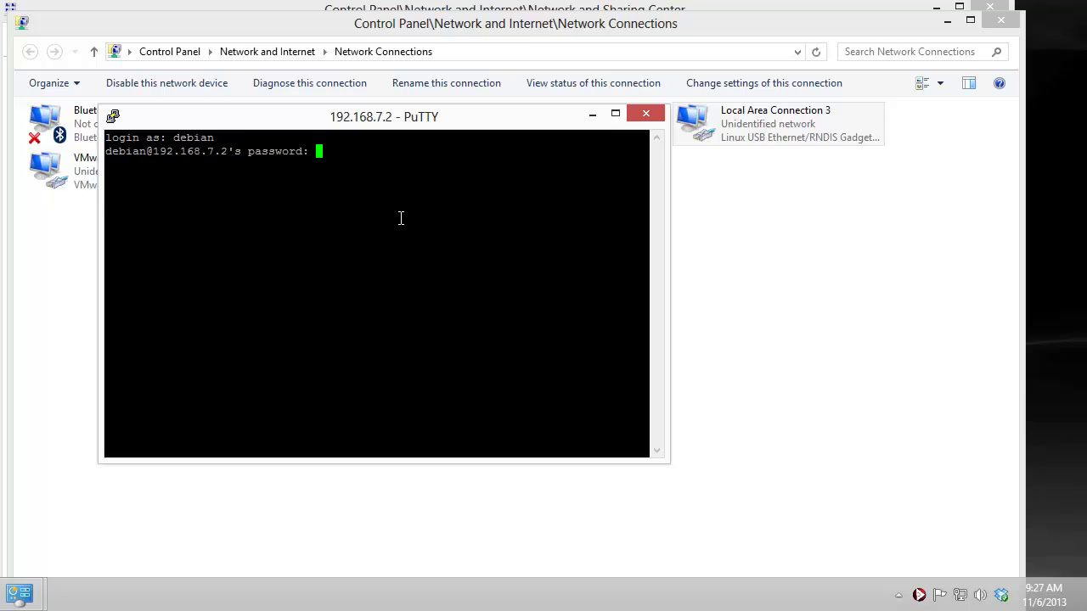
# Step: Enter the account password and switch to a root shell with sudo su
pyautogui.press('Return')
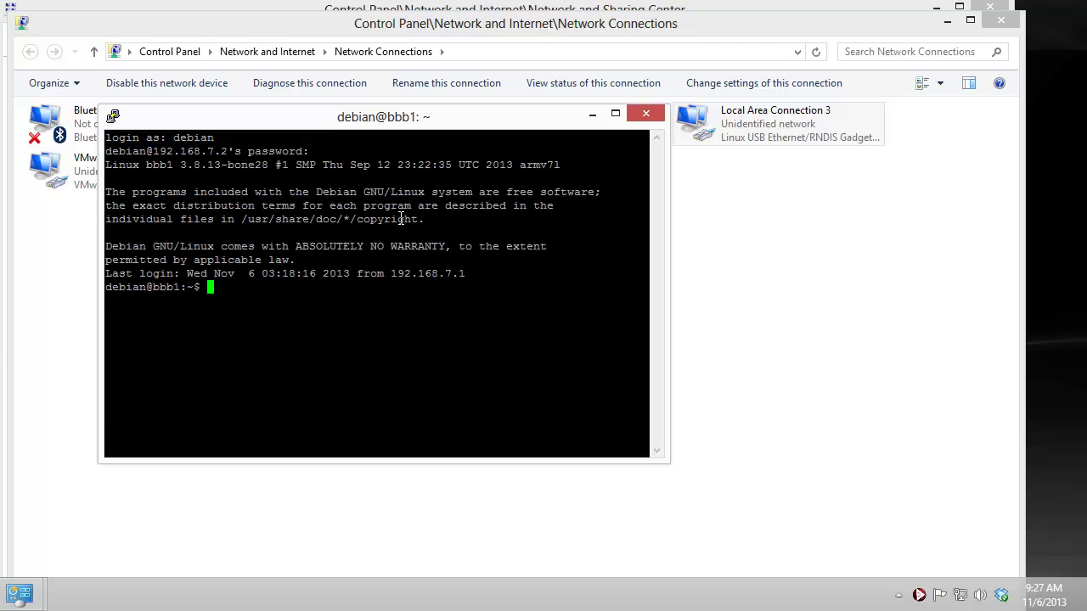
pyautogui.write('sudo su')
pyautogui.press('Return')
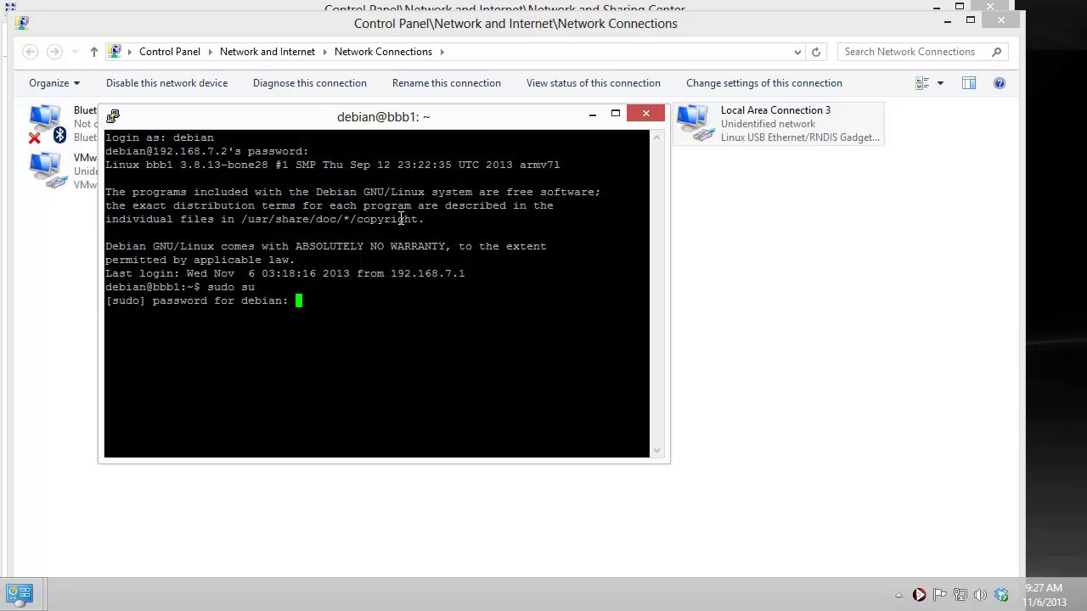
pyautogui.press('Return')
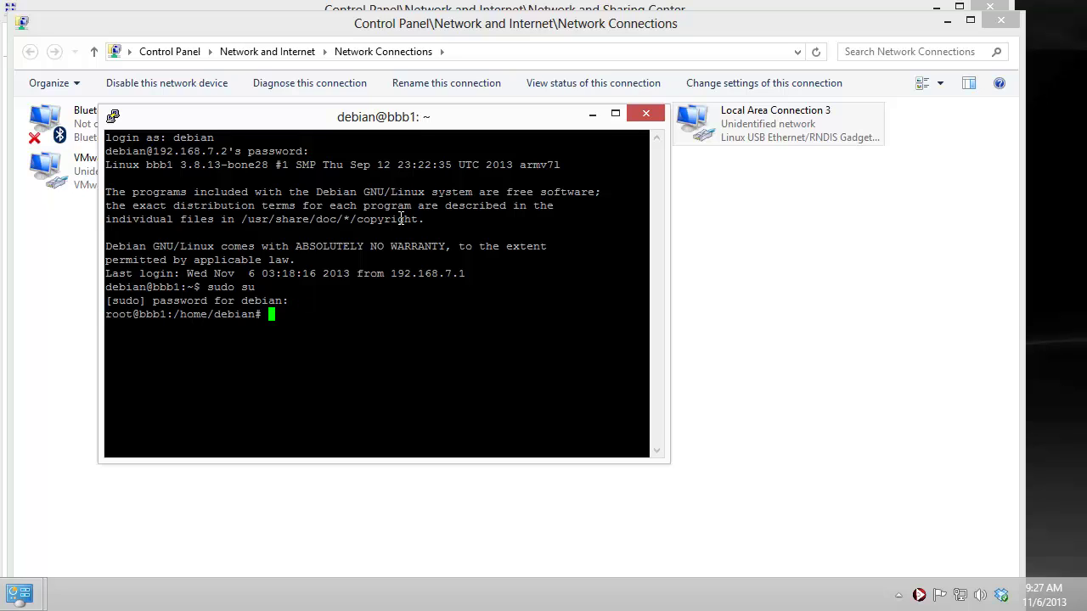
# Step: Add a default route via 192.168.7.1 and list the routing table with route -n
pyautogui.write('root')
pyautogui.press('BackSpace')
pyautogui.press('BackSpace')
pyautogui.press('BackSpace')
pyautogui.press('BackSpace')
pyautogui.write('add')
pyautogui.press('BackSpace')
pyautogui.press('BackSpace')
pyautogui.press('BackSpace')
pyautogui.write('route add default gw')
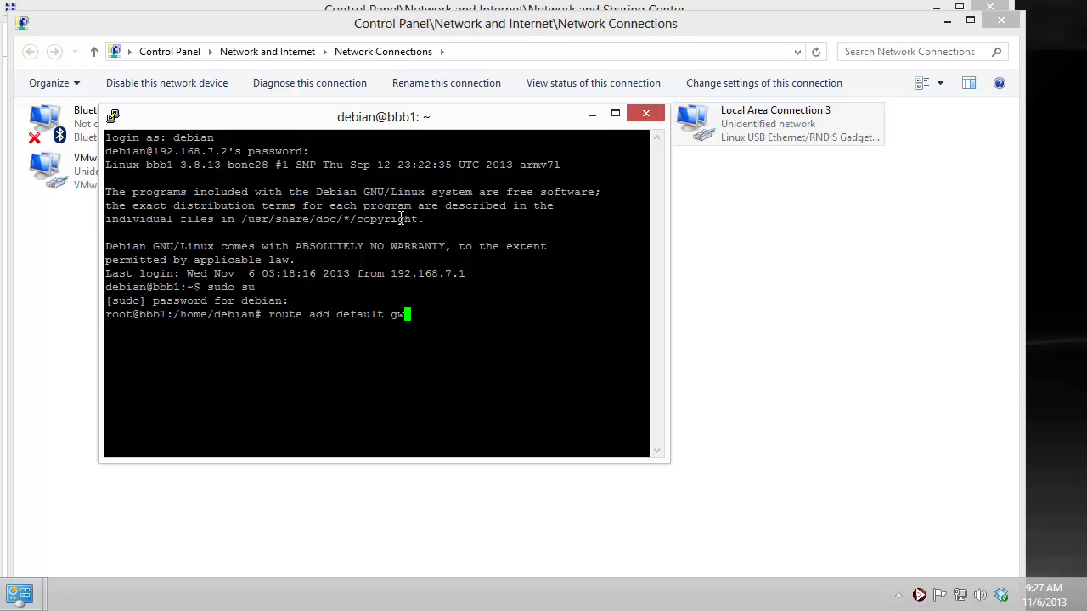
pyautogui.write(' 192.168.7.1')
pyautogui.press('Return')
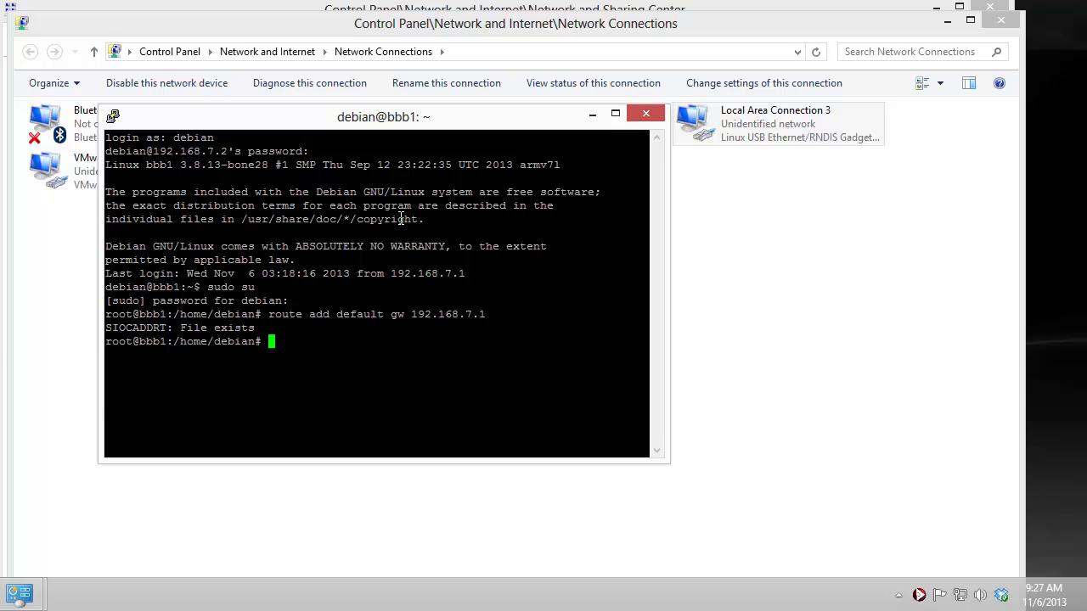
pyautogui.write('route -n')
pyautogui.press('Return')
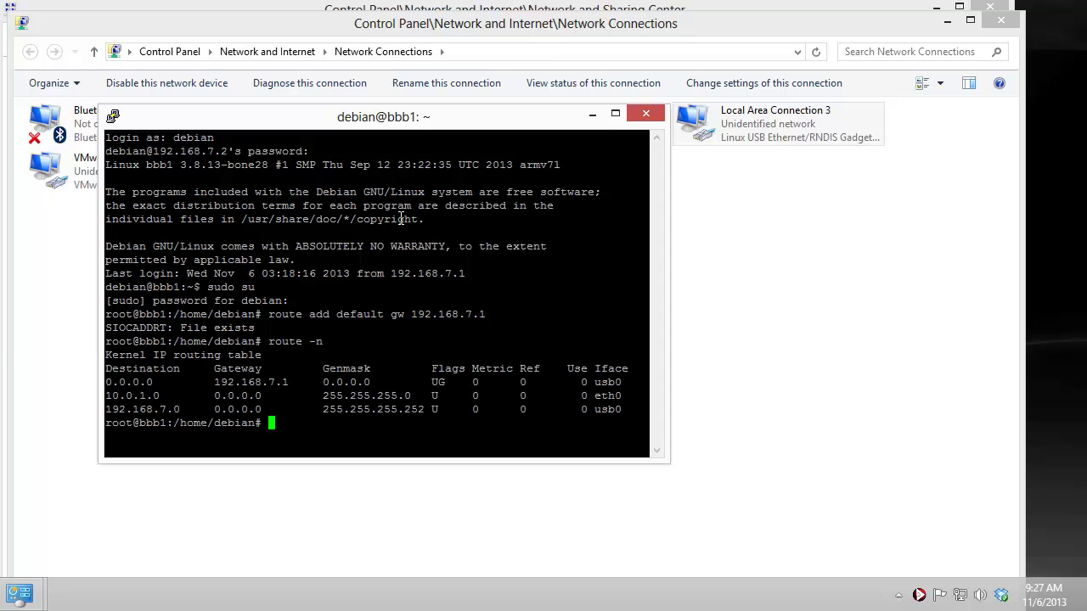
# Step: Check the usb0 default route and print /etc/resolv.conf
pyautogui.moveTo(114, 382); pyautogui.dragTo(611, 383)
pyautogui.doubleClick(608, 383)
pyautogui.write('cat')
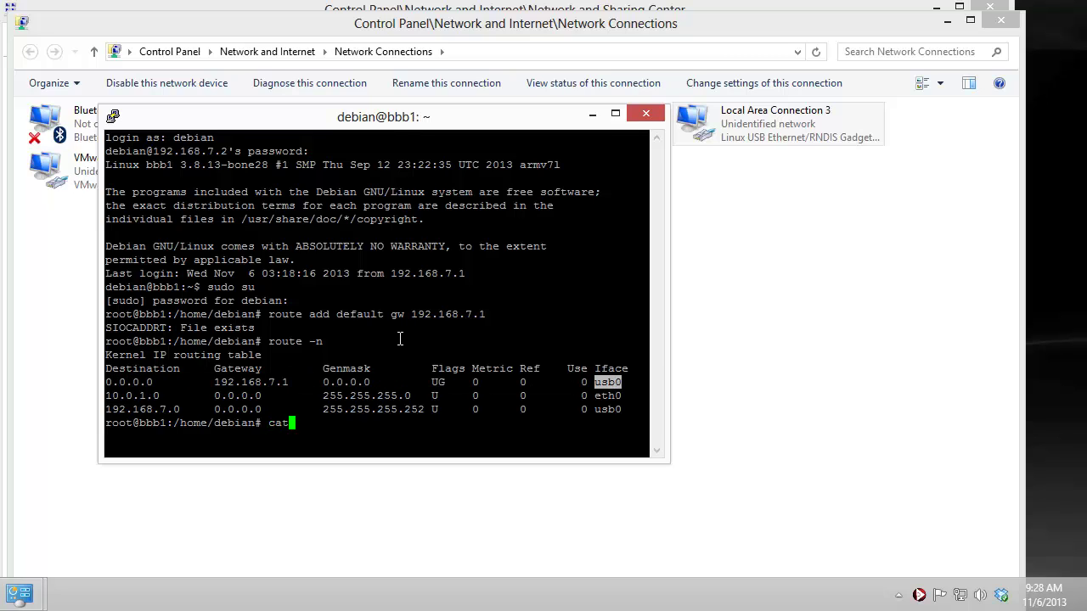
pyautogui.write(' /etc/resolv.conf')
pyautogui.press('Return')
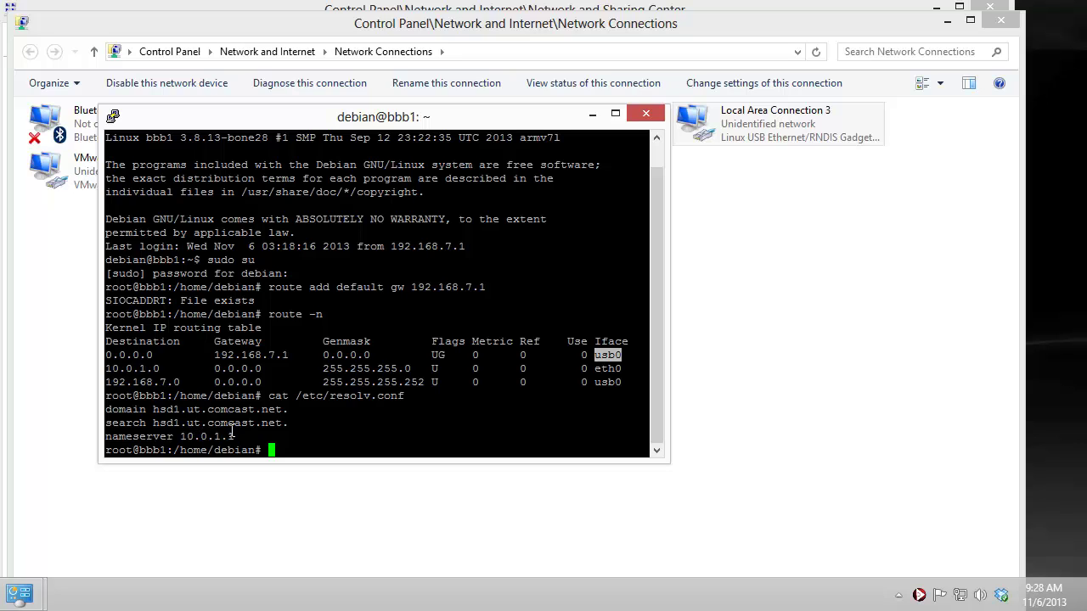
# Step: Change the resolv.conf nameserver to 8.8.8.8 in vim and save with :wq
pyautogui.write('vim /etc/resolv.conf')
pyautogui.press('Return')
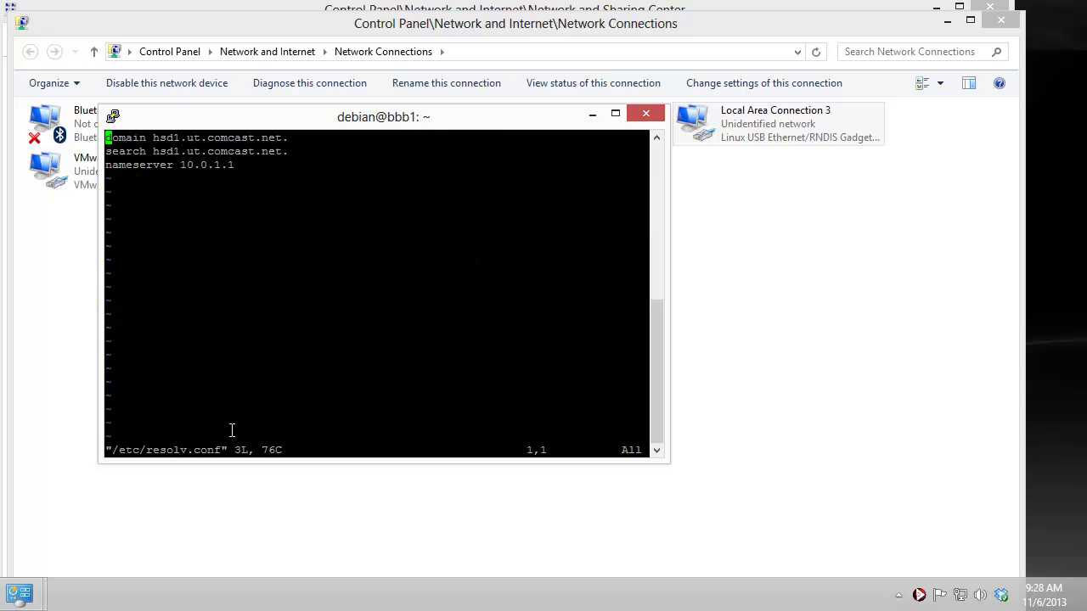
pyautogui.press('Down')
pyautogui.press('Down')
pyautogui.press('End')
pyautogui.press('x')
pyautogui.press('x')
pyautogui.press('x')
pyautogui.press('x')
pyautogui.press('x')
pyautogui.press('x')
pyautogui.press('x')
pyautogui.write('xa8.8.8.8')
pyautogui.press('Escape')
pyautogui.write(':wq')
pyautogui.press('Return')
pyautogui.write('pin')
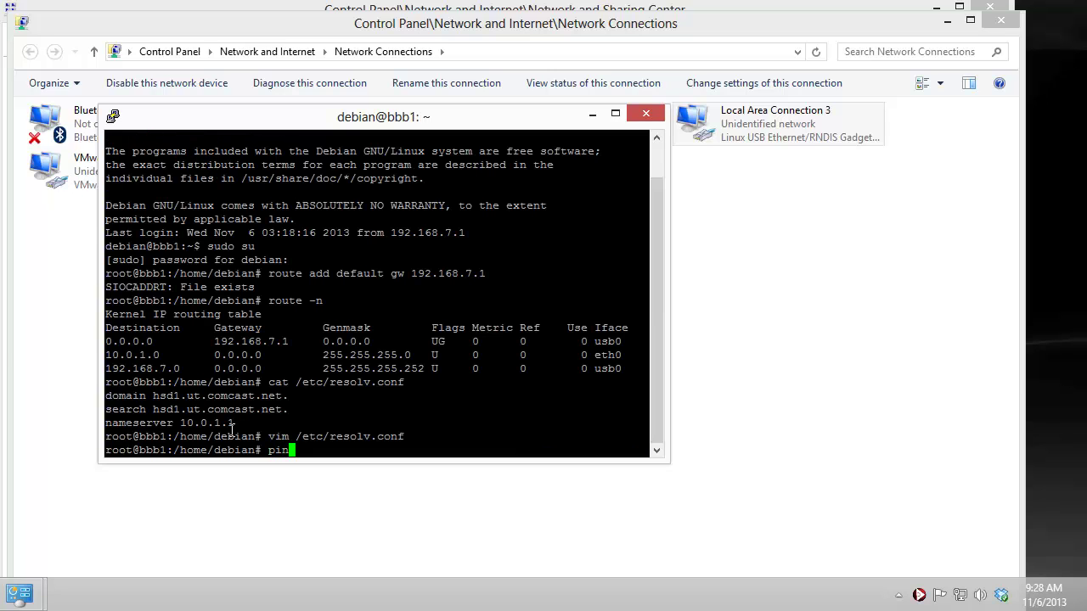
pyautogui.write('g www.google.com')
pyautogui.press('Return')
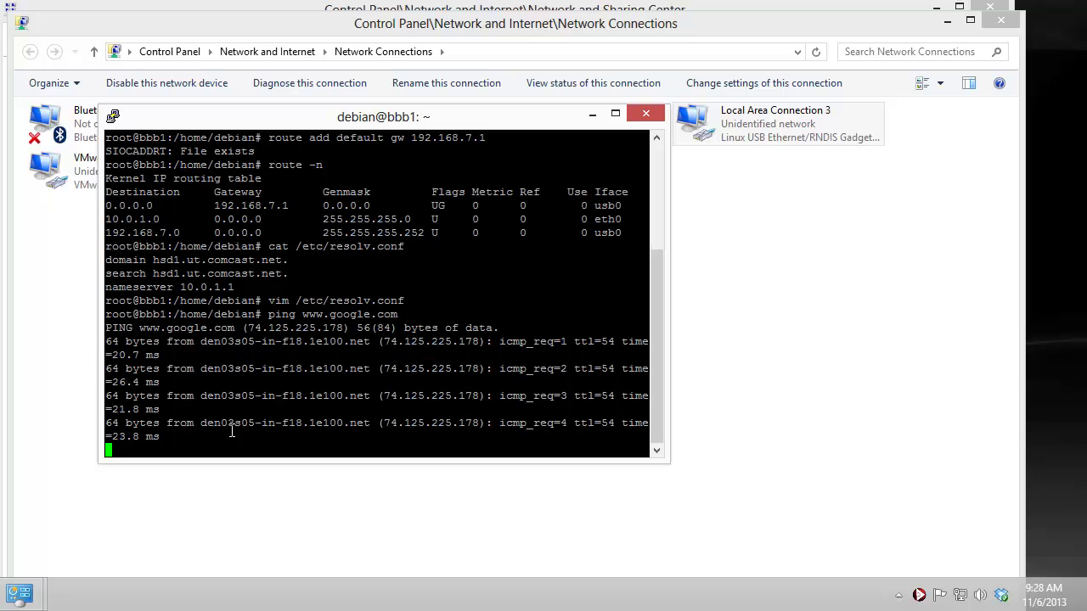
pyautogui.hotkey('ctrl', 'c')
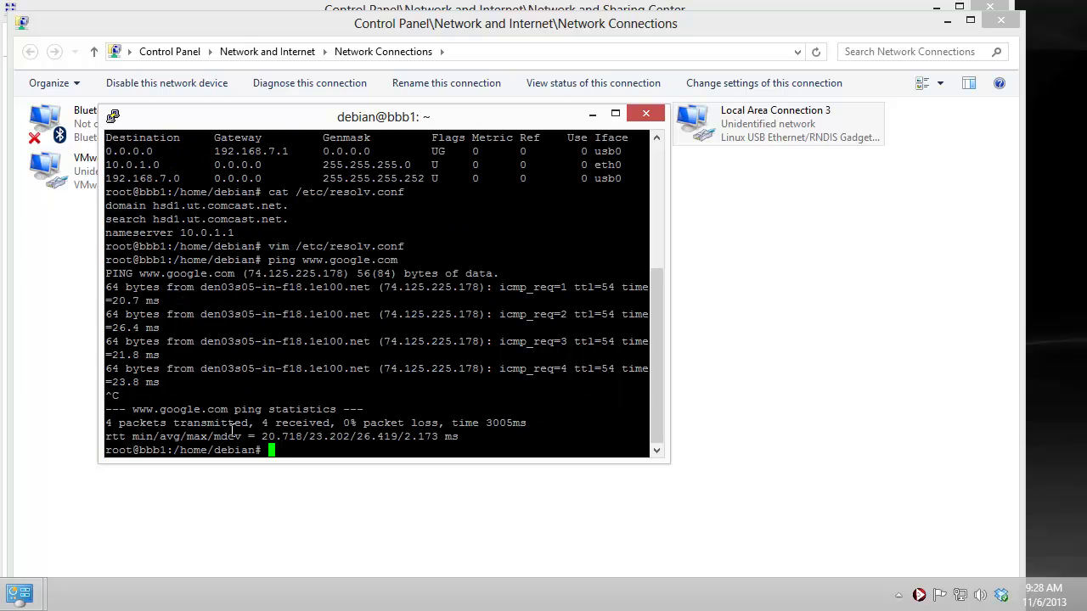